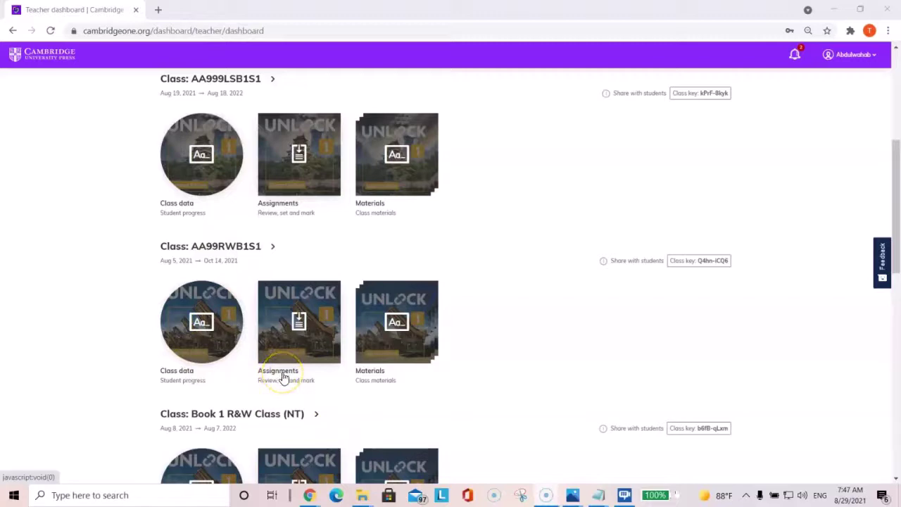
# Step: Open class AA99RWB1S1's assignments, which hold Assignment 1 due Aug 28, 2021
pyautogui.click(283, 377)
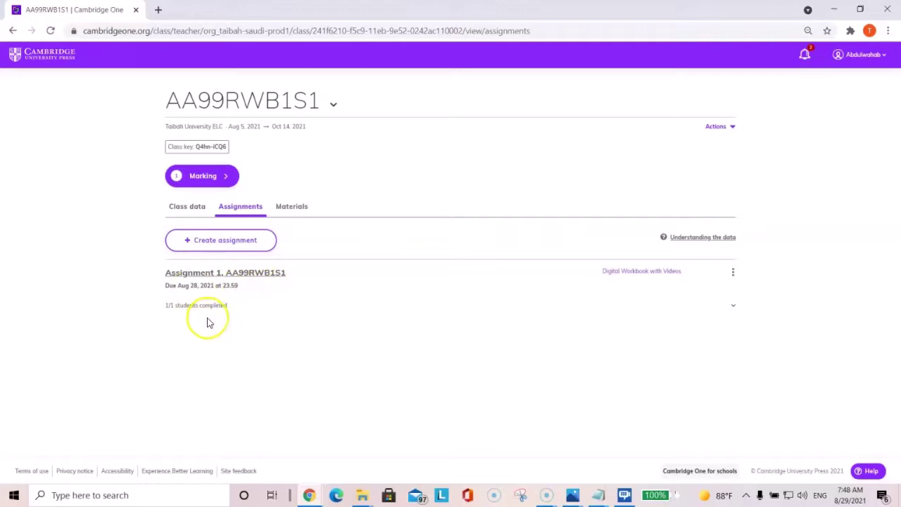
# Step: Create a new assignment using the Digital Workbook with Videos material
pyautogui.click(188, 243)
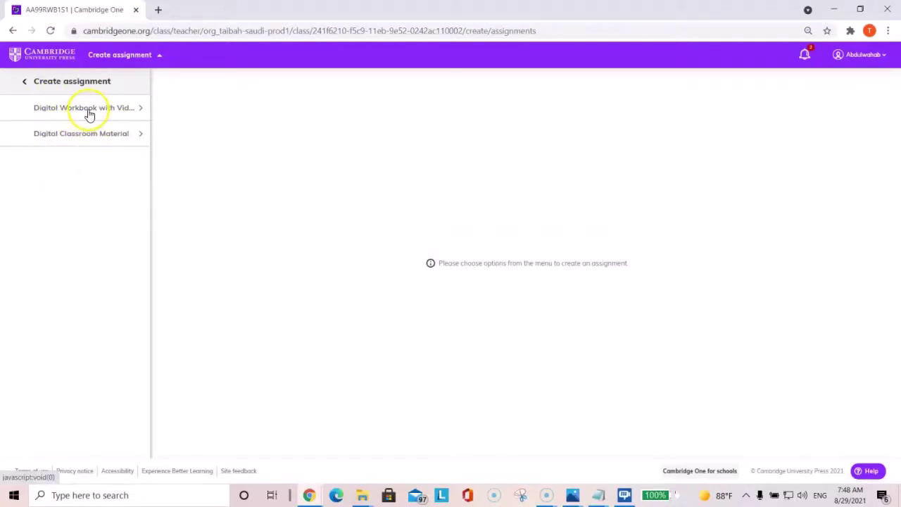
pyautogui.click(89, 111)
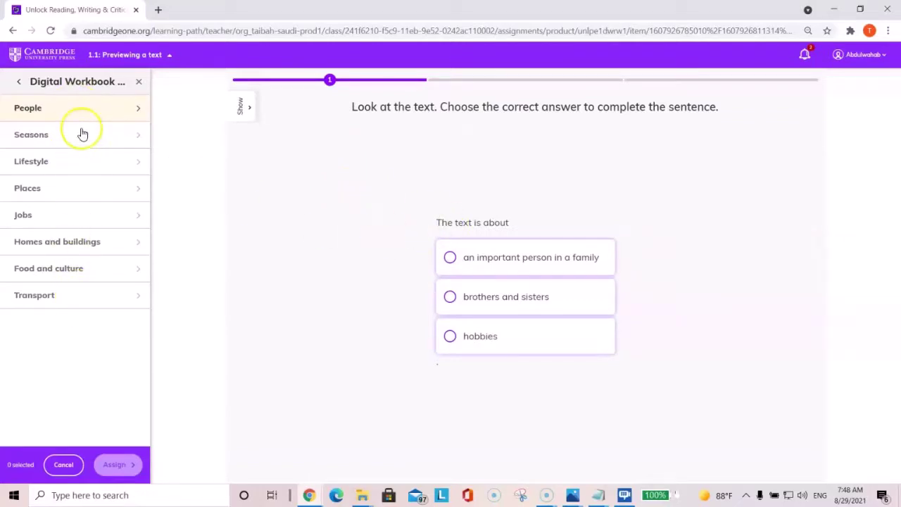
pyautogui.click(137, 108)
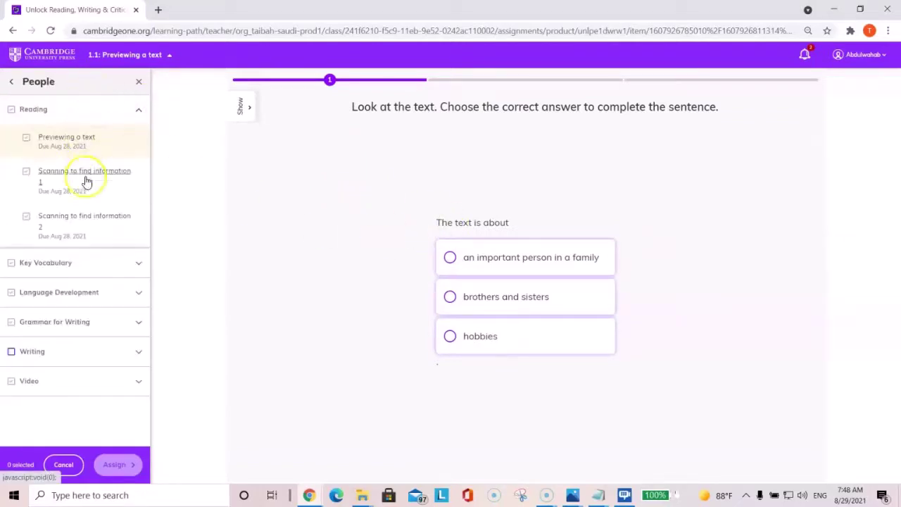
pyautogui.click(138, 263)
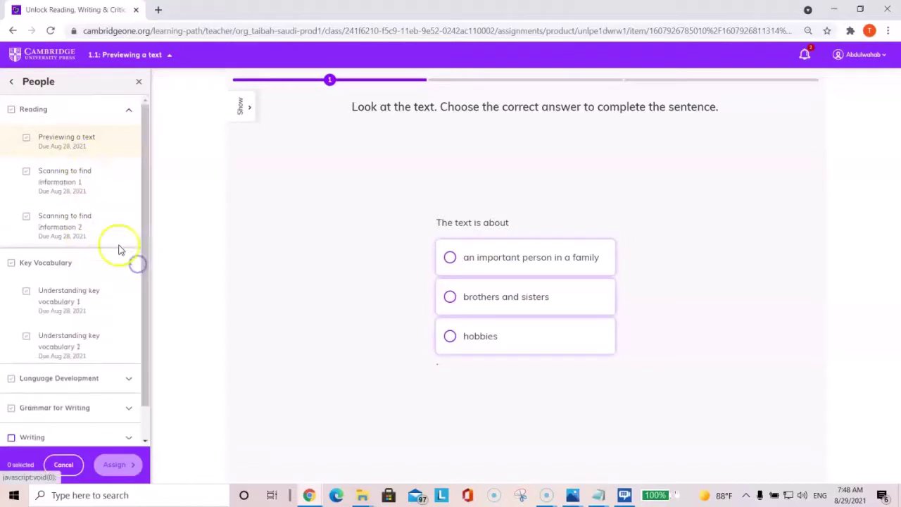
pyautogui.scroll(-1, 114, 309)
pyautogui.click(130, 343)
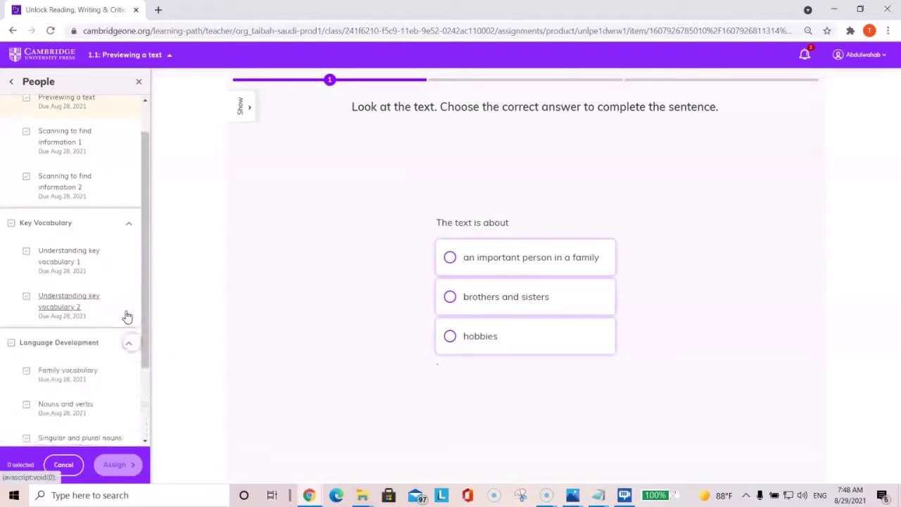
pyautogui.scroll(-3, 123, 320)
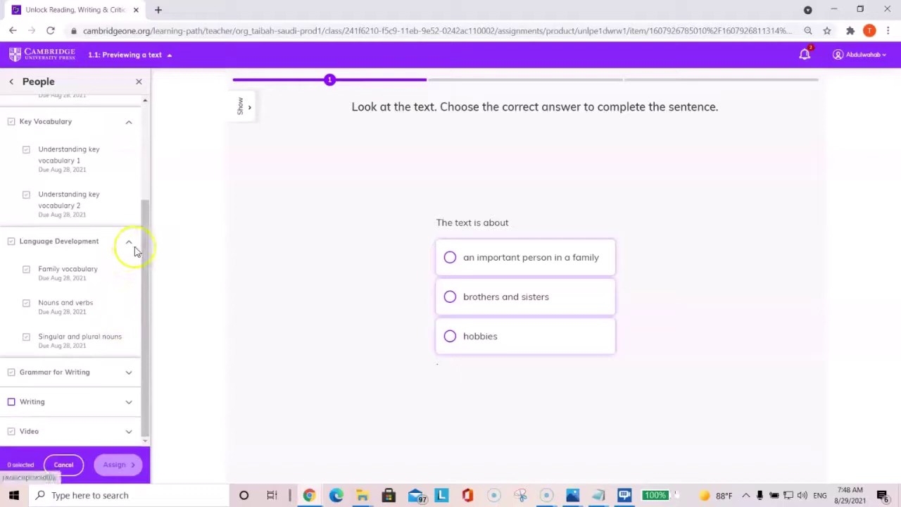
pyautogui.scroll(4, 133, 249)
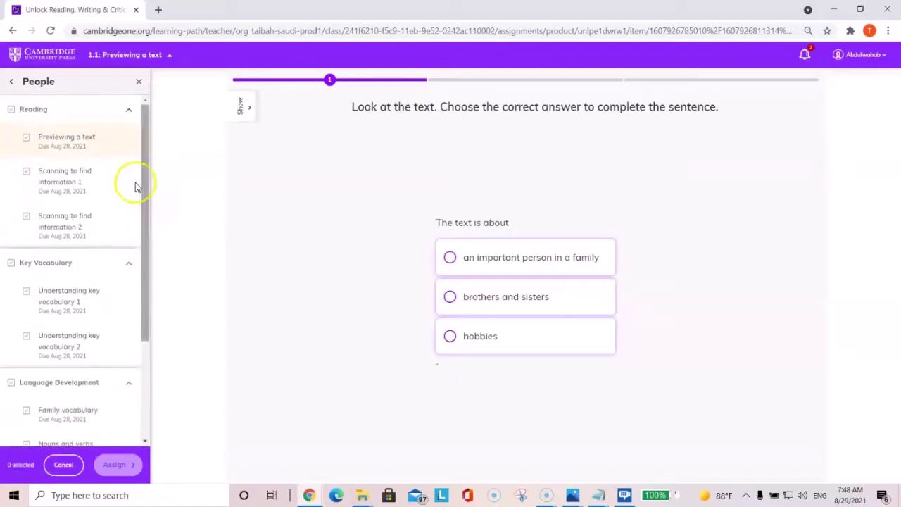
pyautogui.click(129, 112)
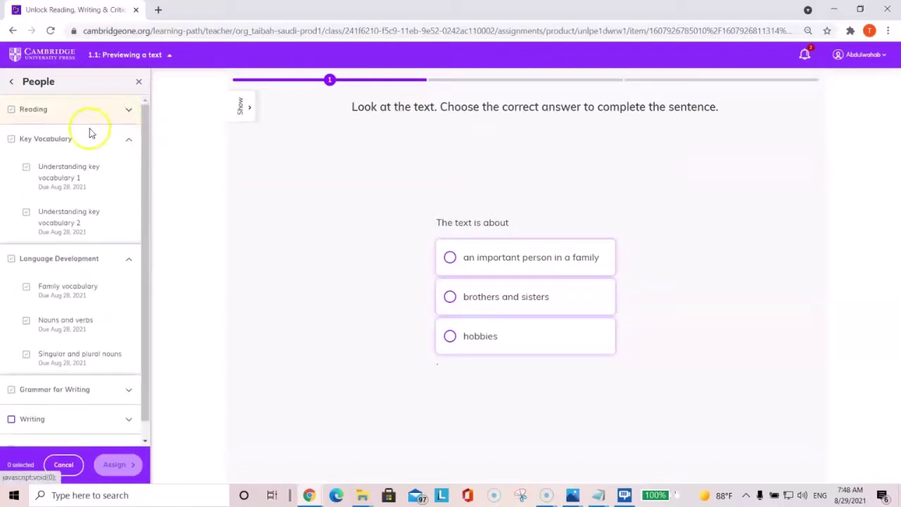
pyautogui.click(128, 140)
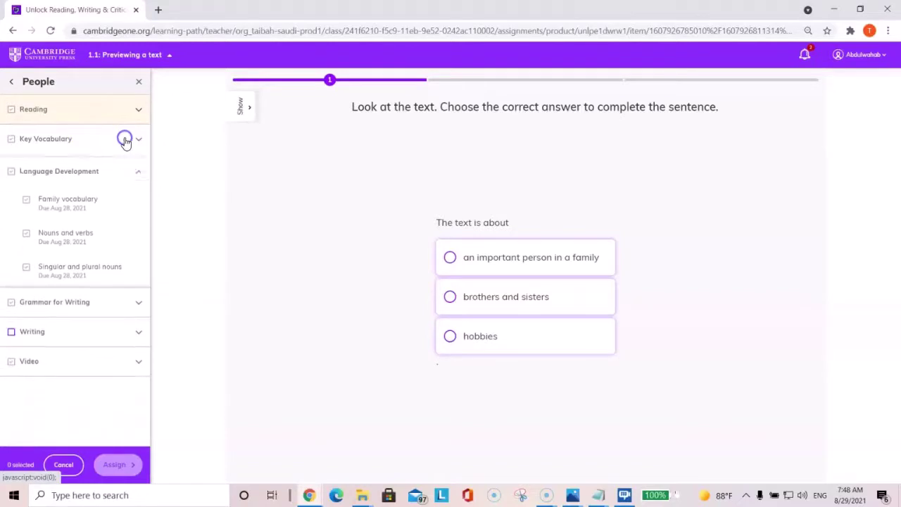
pyautogui.click(141, 170)
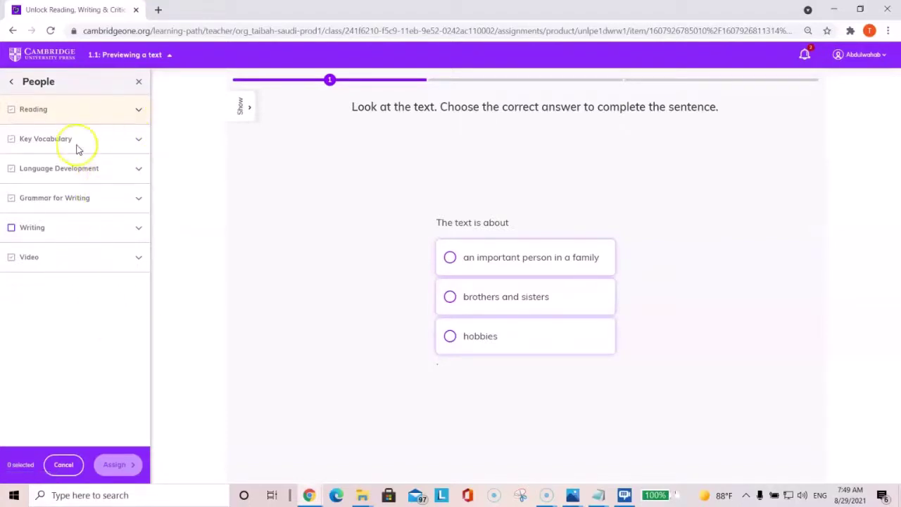
# Step: Open the Seasons unit and select its three Reading and both Key Vocabulary activities
pyautogui.click(14, 84)
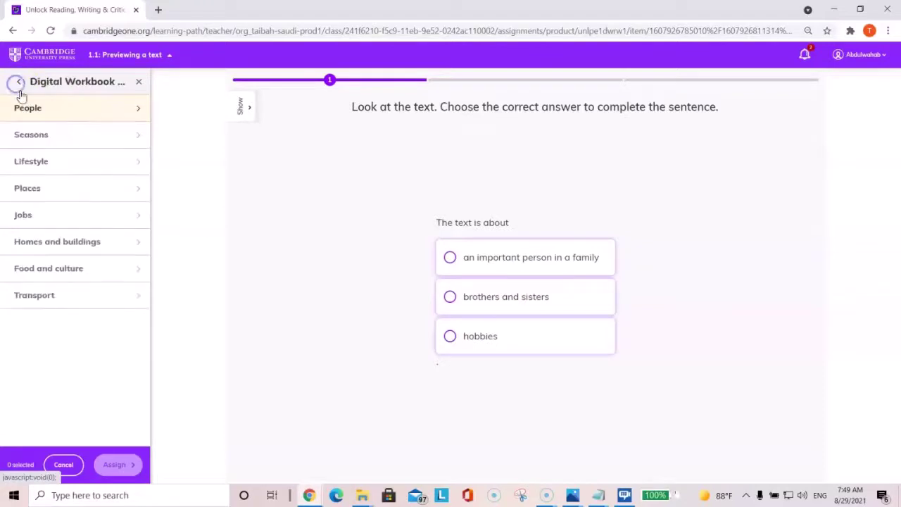
pyautogui.click(32, 138)
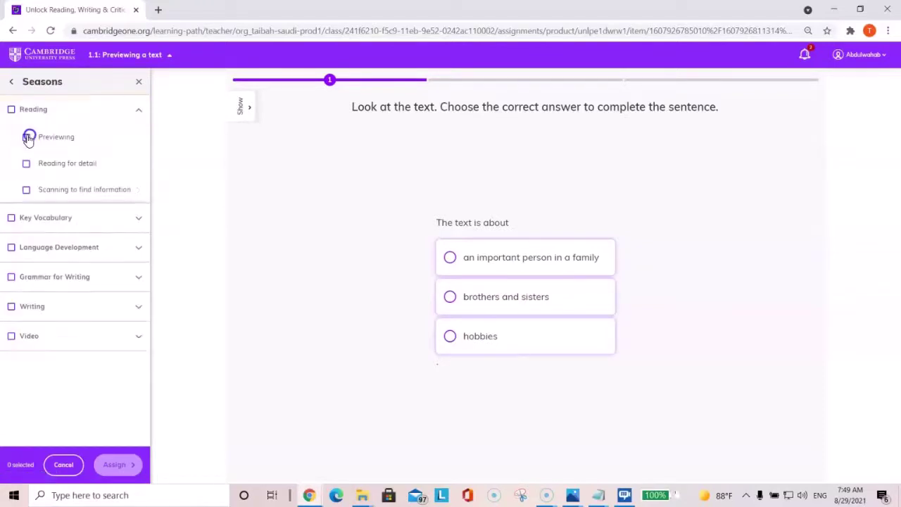
pyautogui.click(12, 110)
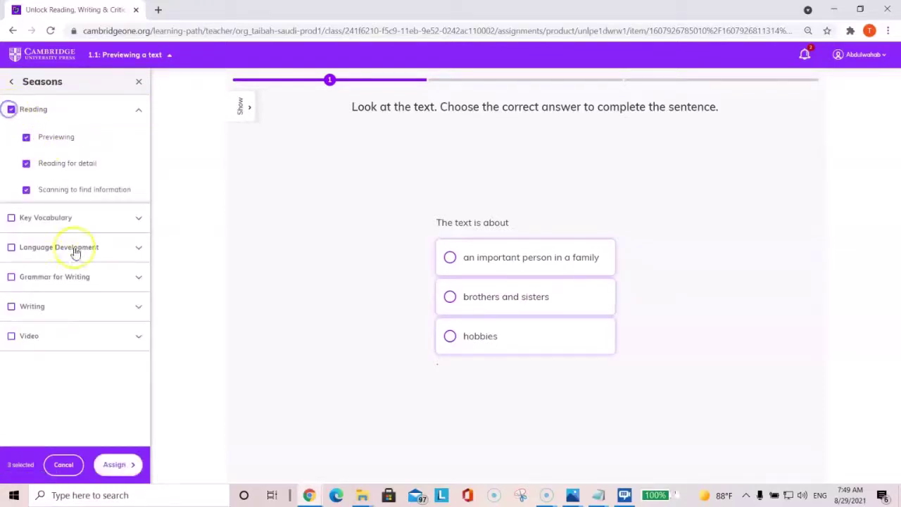
pyautogui.click(138, 219)
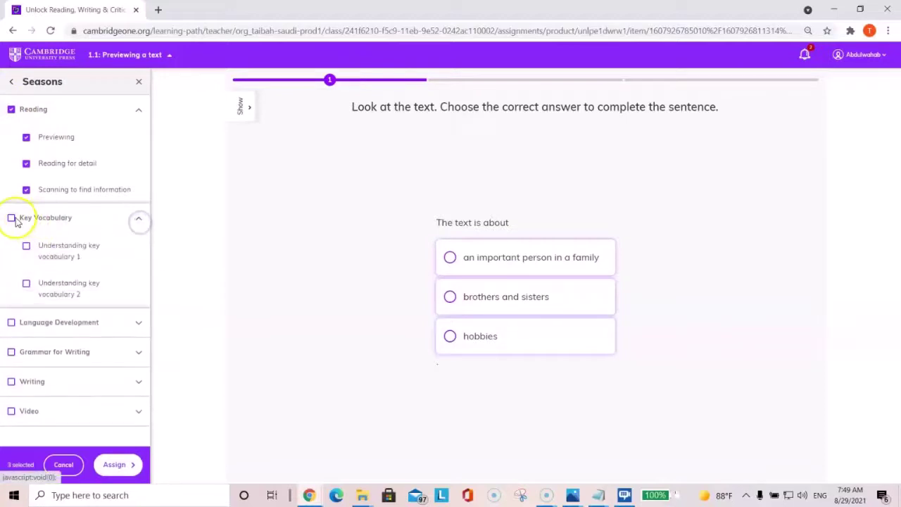
pyautogui.click(11, 220)
# Step: Select all Language Development activities and both Grammar for Writing activities
pyautogui.click(136, 320)
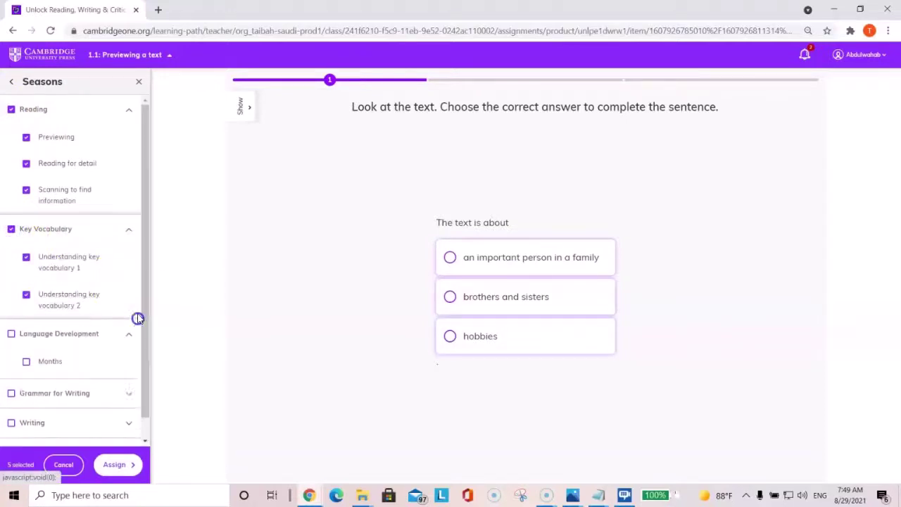
pyautogui.scroll(-1, 85, 302)
pyautogui.click(11, 275)
pyautogui.scroll(-1, 85, 324)
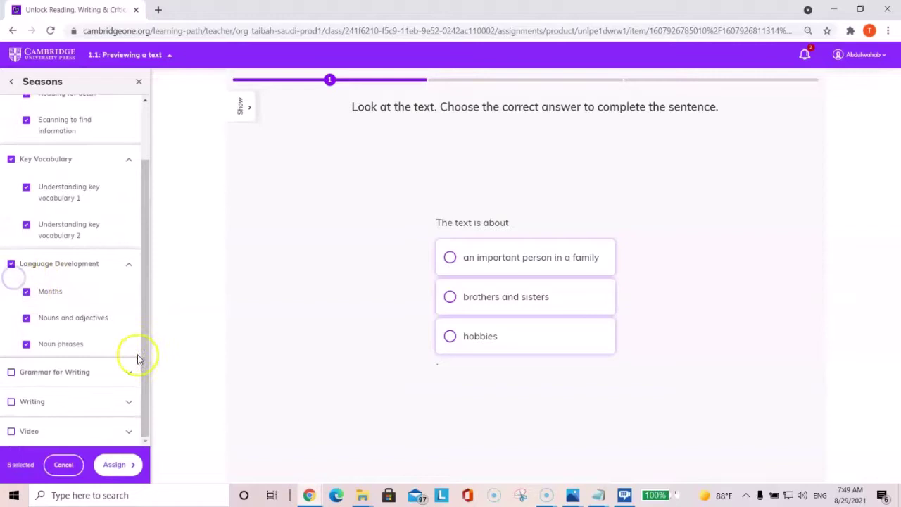
pyautogui.click(129, 370)
pyautogui.scroll(-2, 46, 345)
pyautogui.click(12, 307)
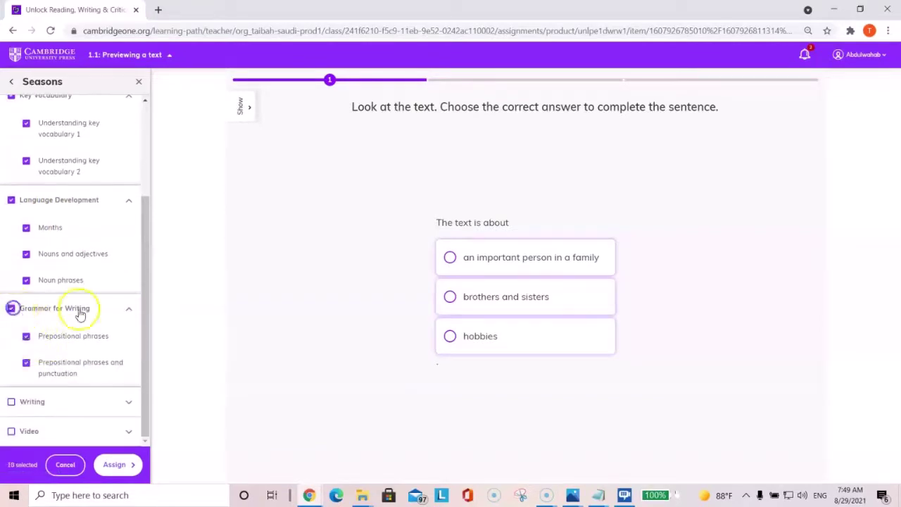
# Step: Expand the Writing section and tick Video so 11 activities are selected
pyautogui.click(126, 401)
pyautogui.scroll(-1, 112, 394)
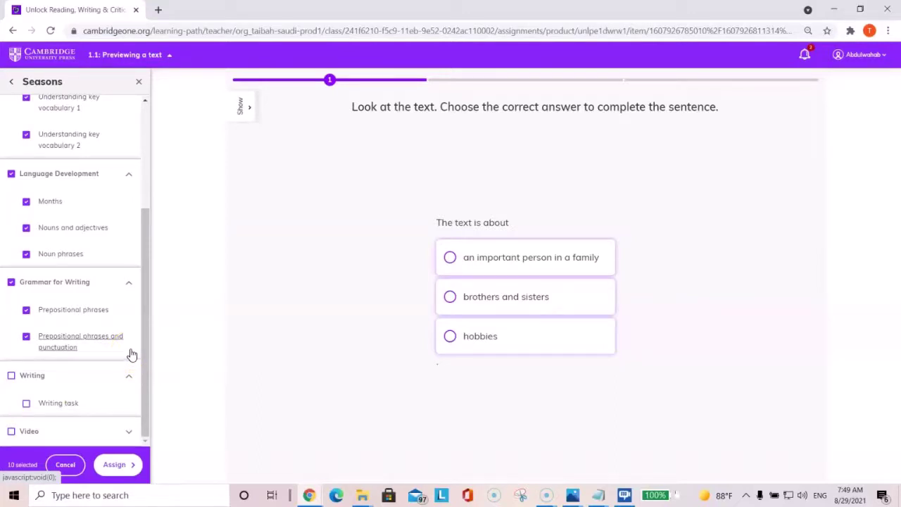
pyautogui.click(121, 398)
pyautogui.click(125, 404)
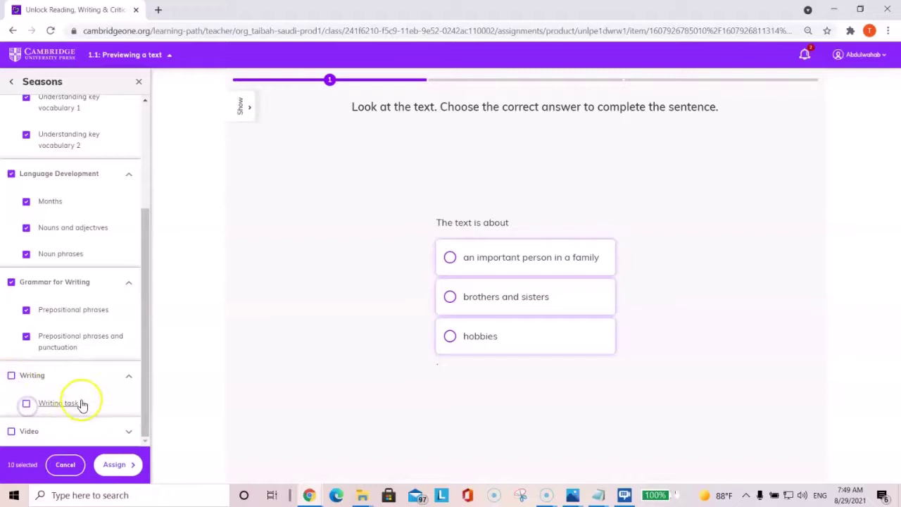
pyautogui.click(9, 432)
pyautogui.moveTo(137, 418); pyautogui.dragTo(139, 209)
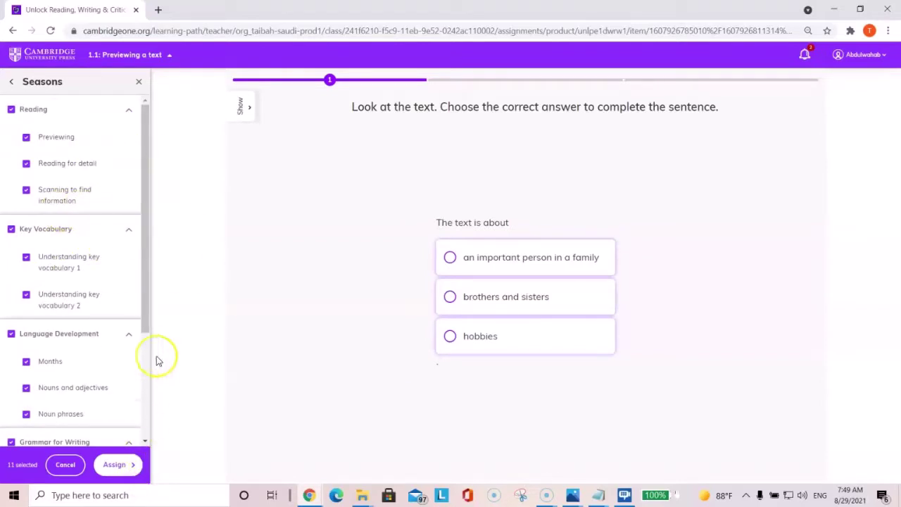
# Step: Start assigning and prefix the name with 'Unit 2' to make it Unit 2 Assignment
pyautogui.click(118, 466)
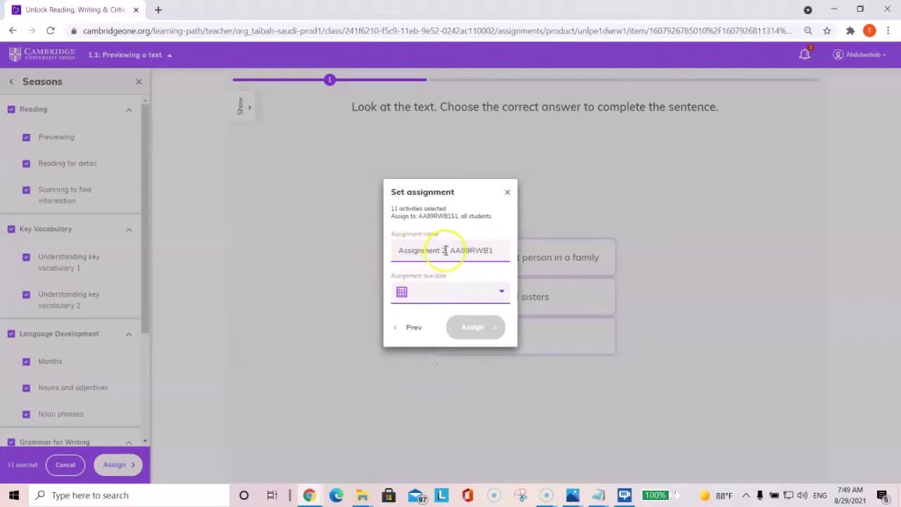
pyautogui.click(404, 250)
pyautogui.write('Unit 2')
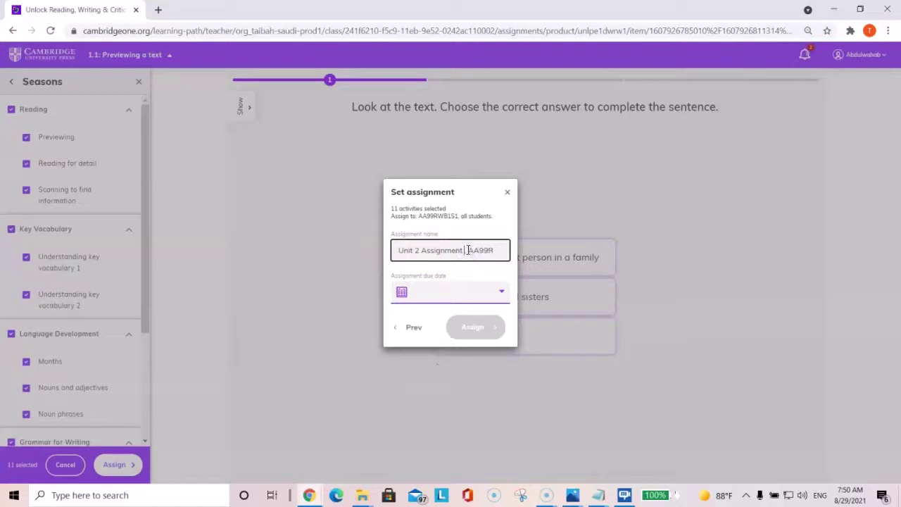
# Step: Set the due date to September 4, 2021 and create the assignment
pyautogui.click(502, 292)
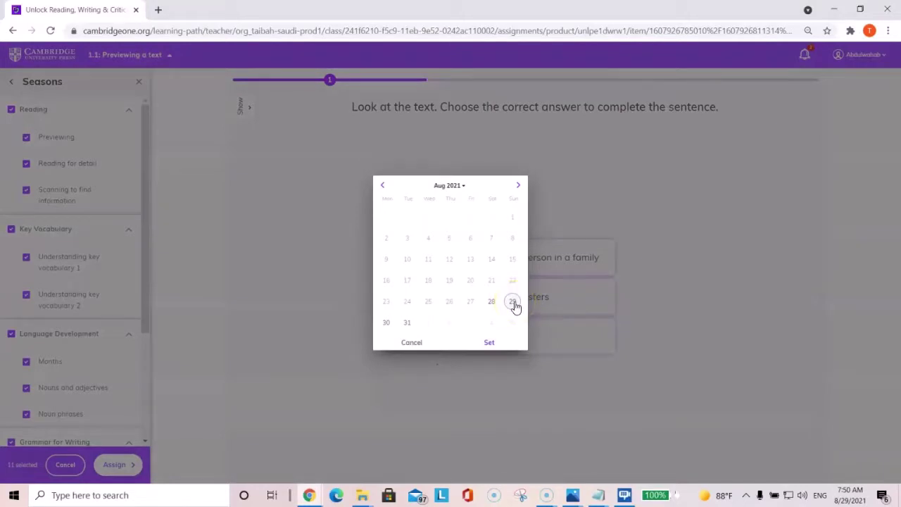
pyautogui.click(515, 307)
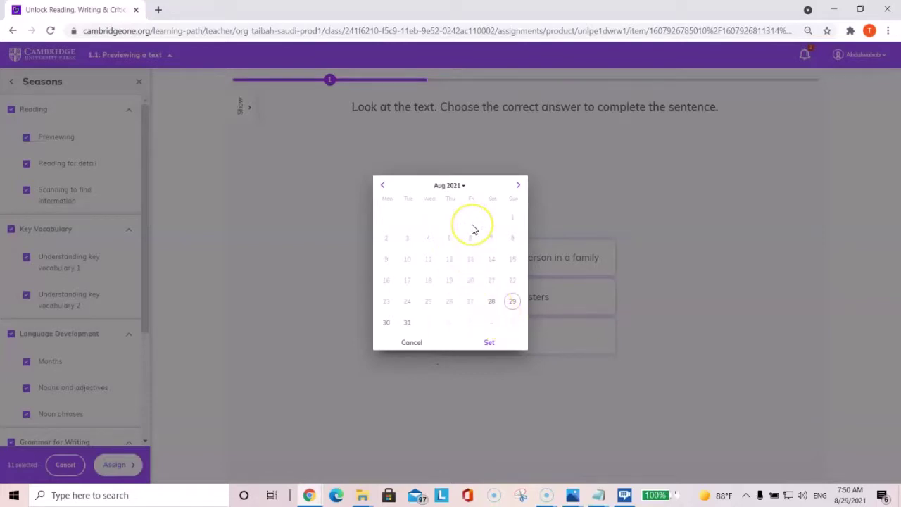
pyautogui.click(512, 301)
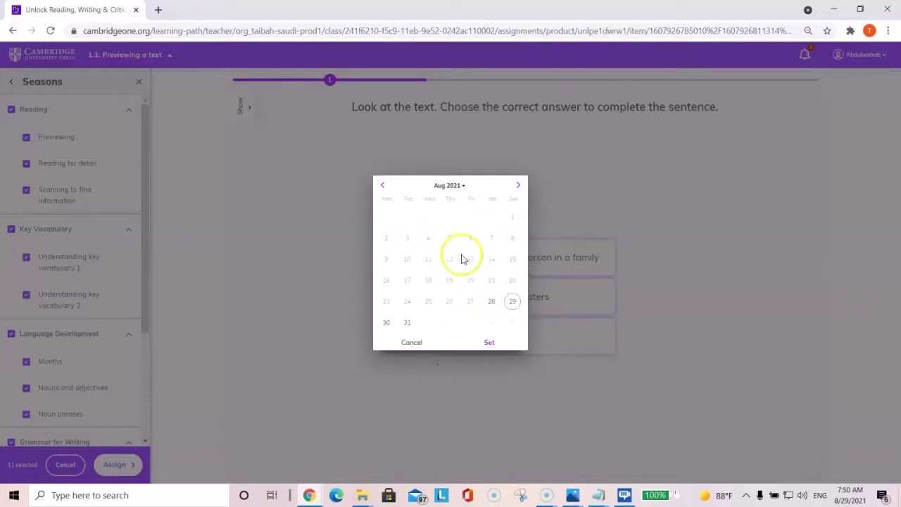
pyautogui.click(518, 185)
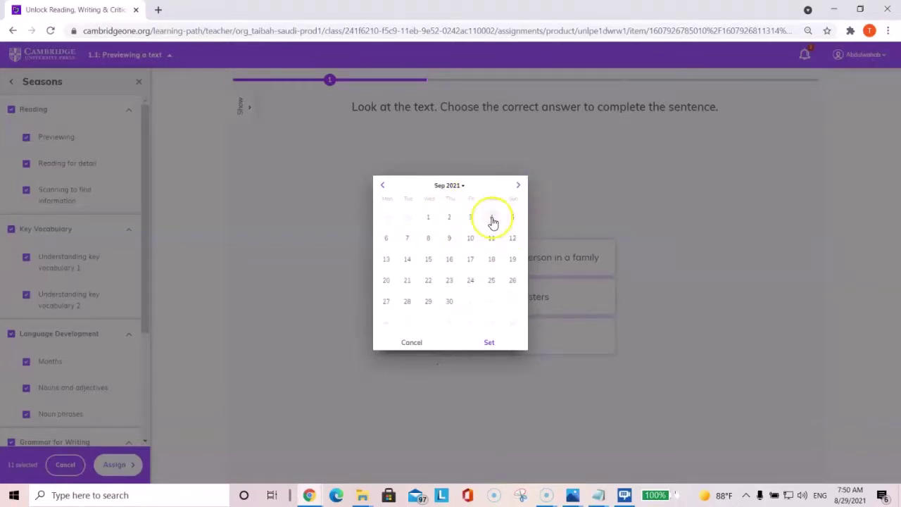
pyautogui.click(491, 219)
pyautogui.click(493, 345)
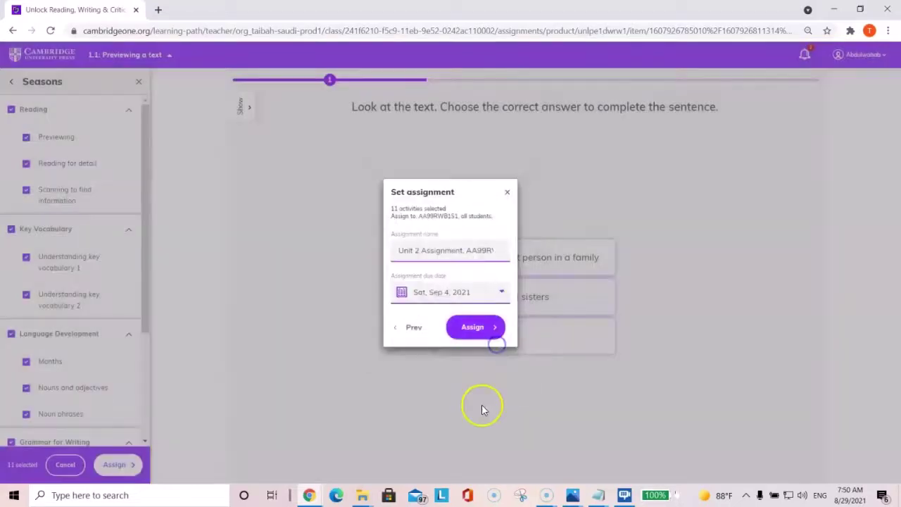
pyautogui.click(478, 327)
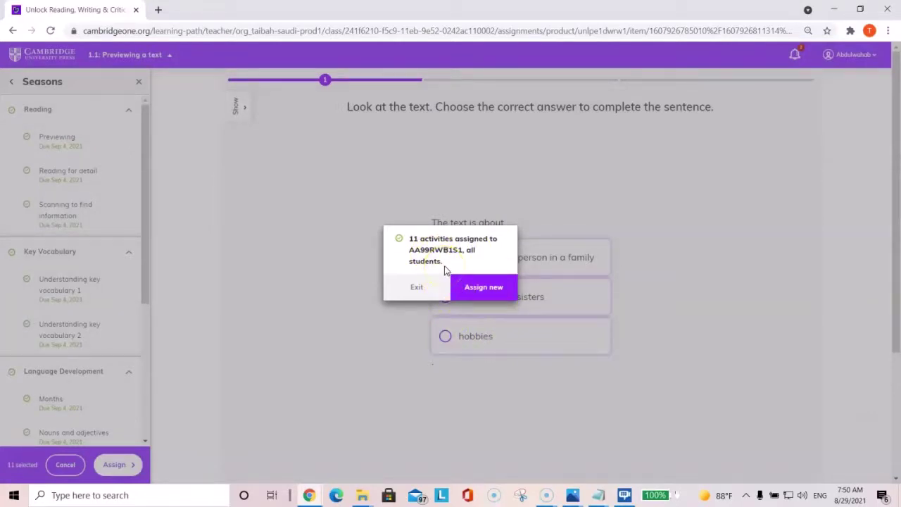
# Step: Exit the confirmation to see Unit 2 Assignment listed, due Sep 4, 2021 at 23.59
pyautogui.click(416, 289)
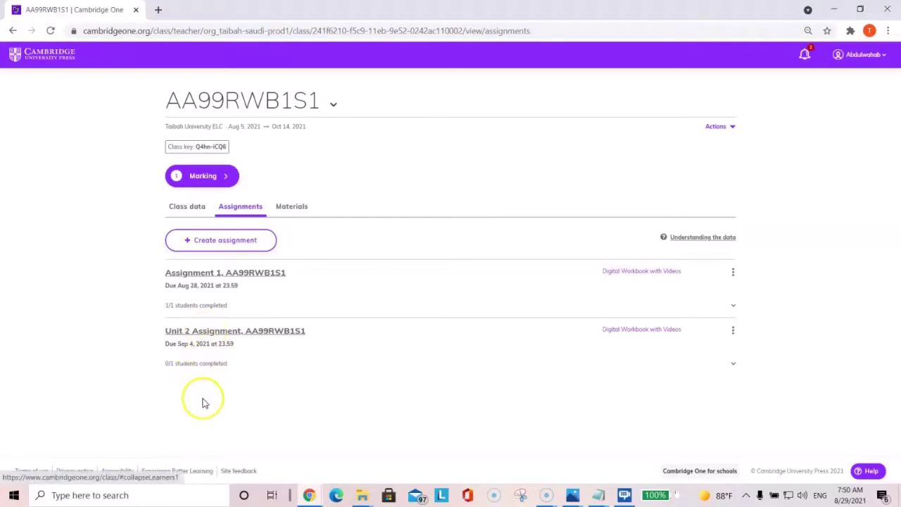
# Step: Expand Assignment 1 to show the test student's on-time 76% result
pyautogui.click(734, 307)
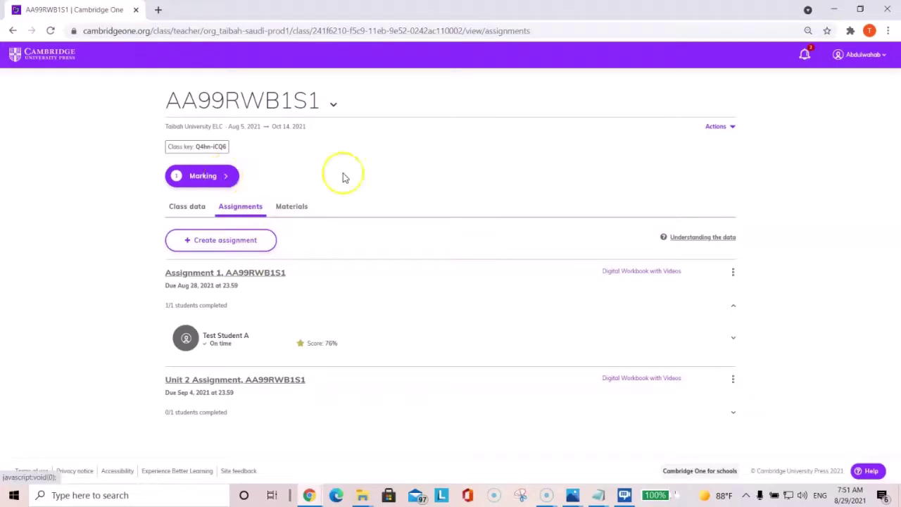
# Step: Review the Actions > Download report options, then close the menu and scroll the page
pyautogui.click(733, 127)
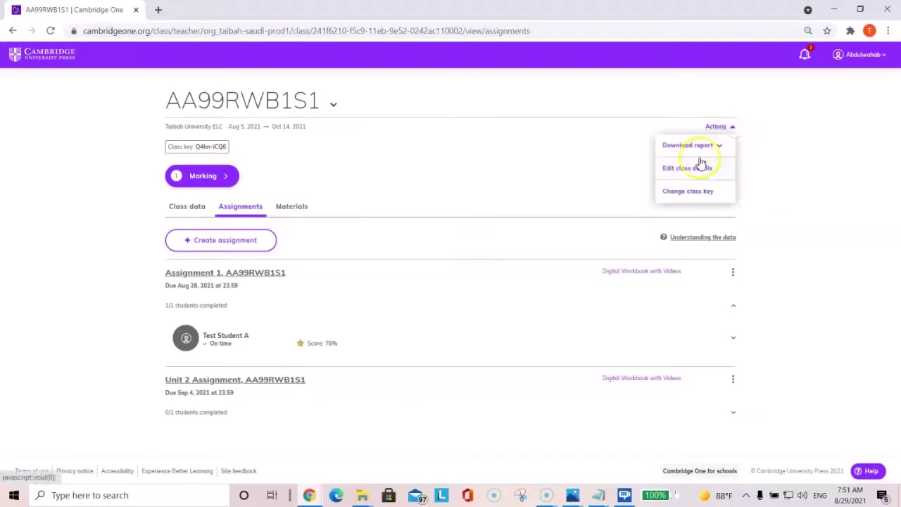
pyautogui.click(717, 150)
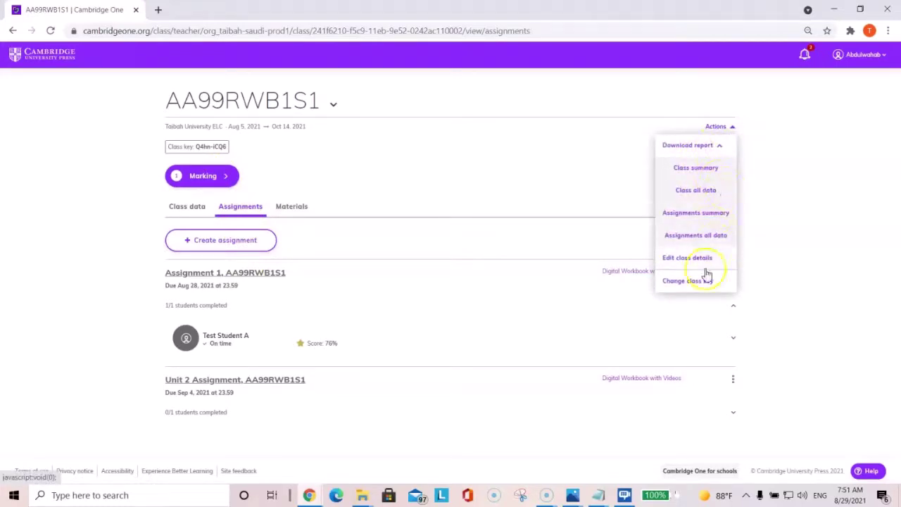
pyautogui.click(807, 174)
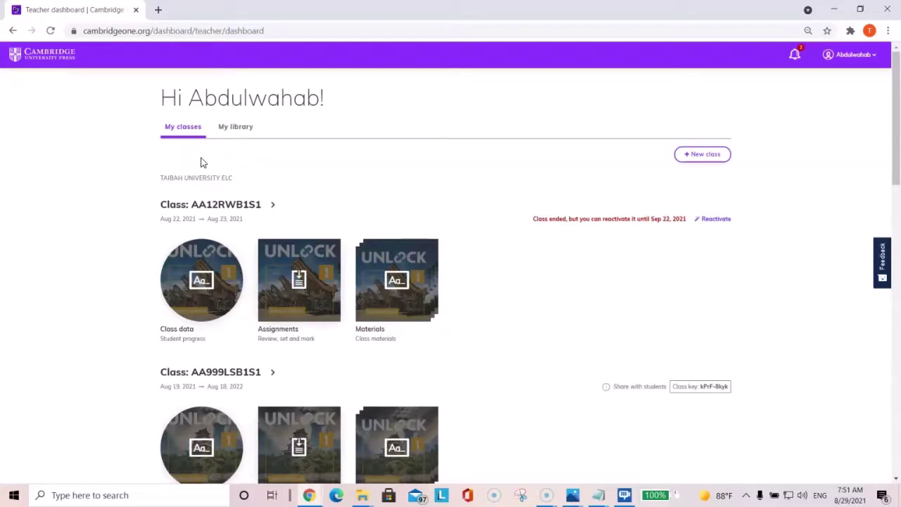
pyautogui.scroll(-3, 348, 195)
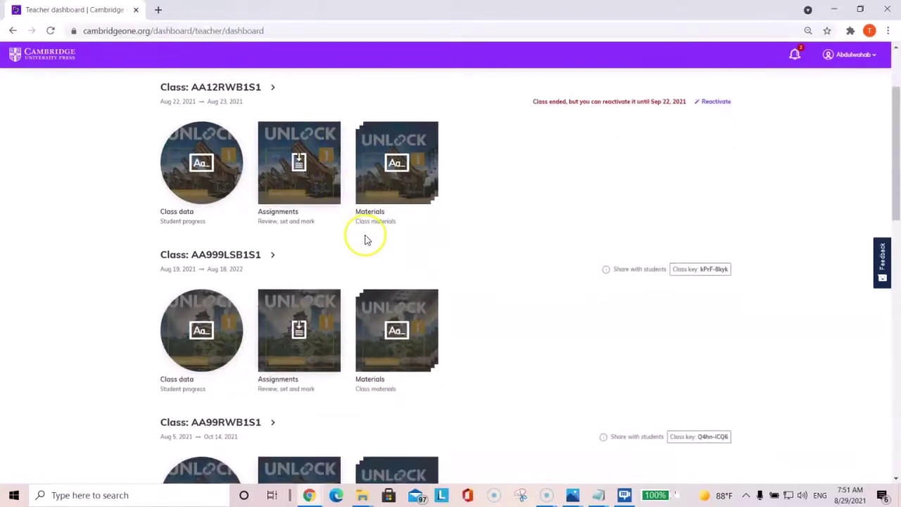
pyautogui.scroll(3, 366, 268)
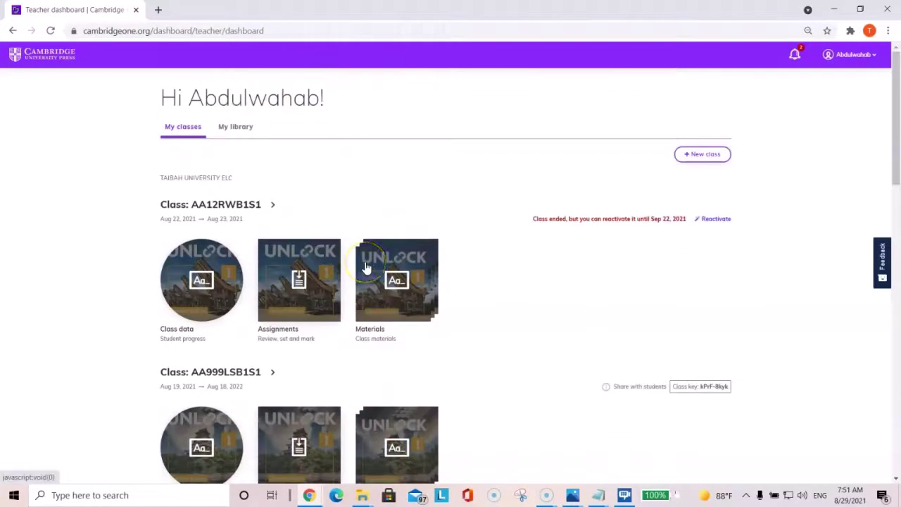